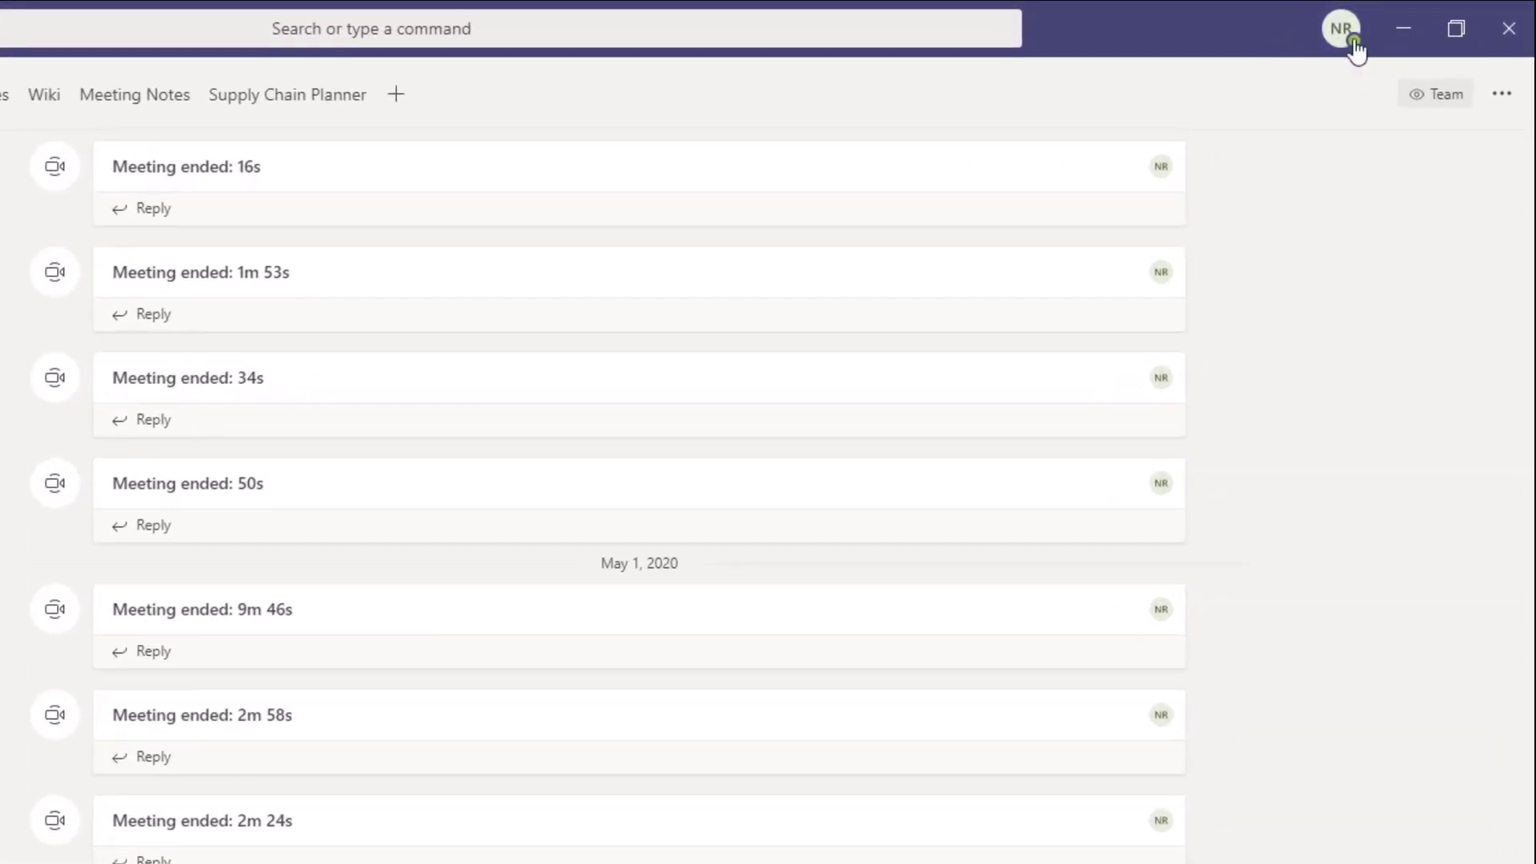
# - Open the profile menu from your profile picture in the Teams title bar
pyautogui.click(1340, 34)
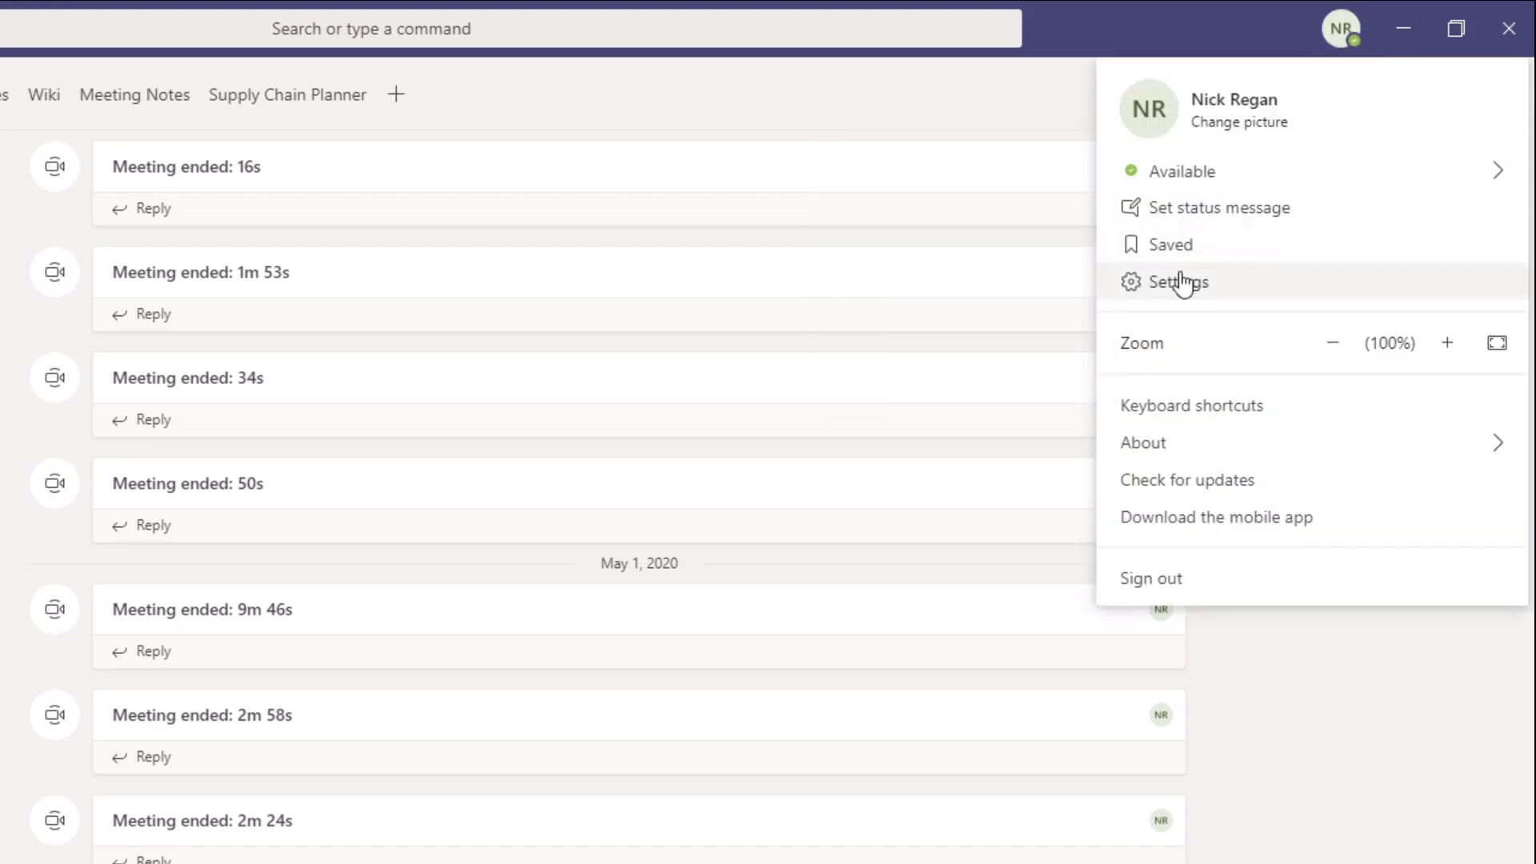
# - Choose Settings from the profile menu
pyautogui.click(1239, 295)
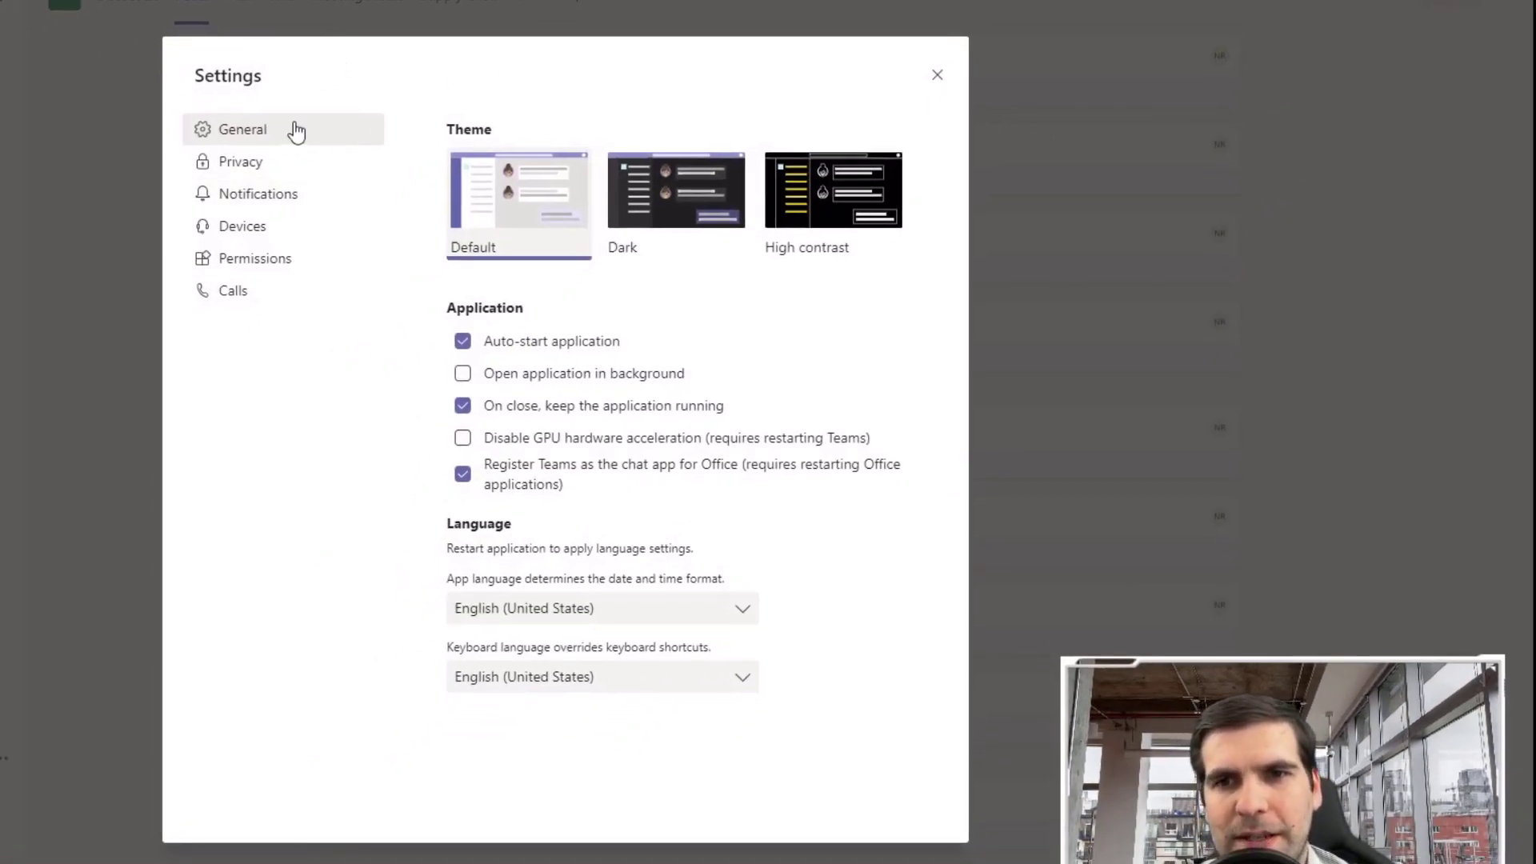
# - Show Calls settings, try forwarding calls, then set incoming calls back to ring me
pyautogui.click(259, 301)
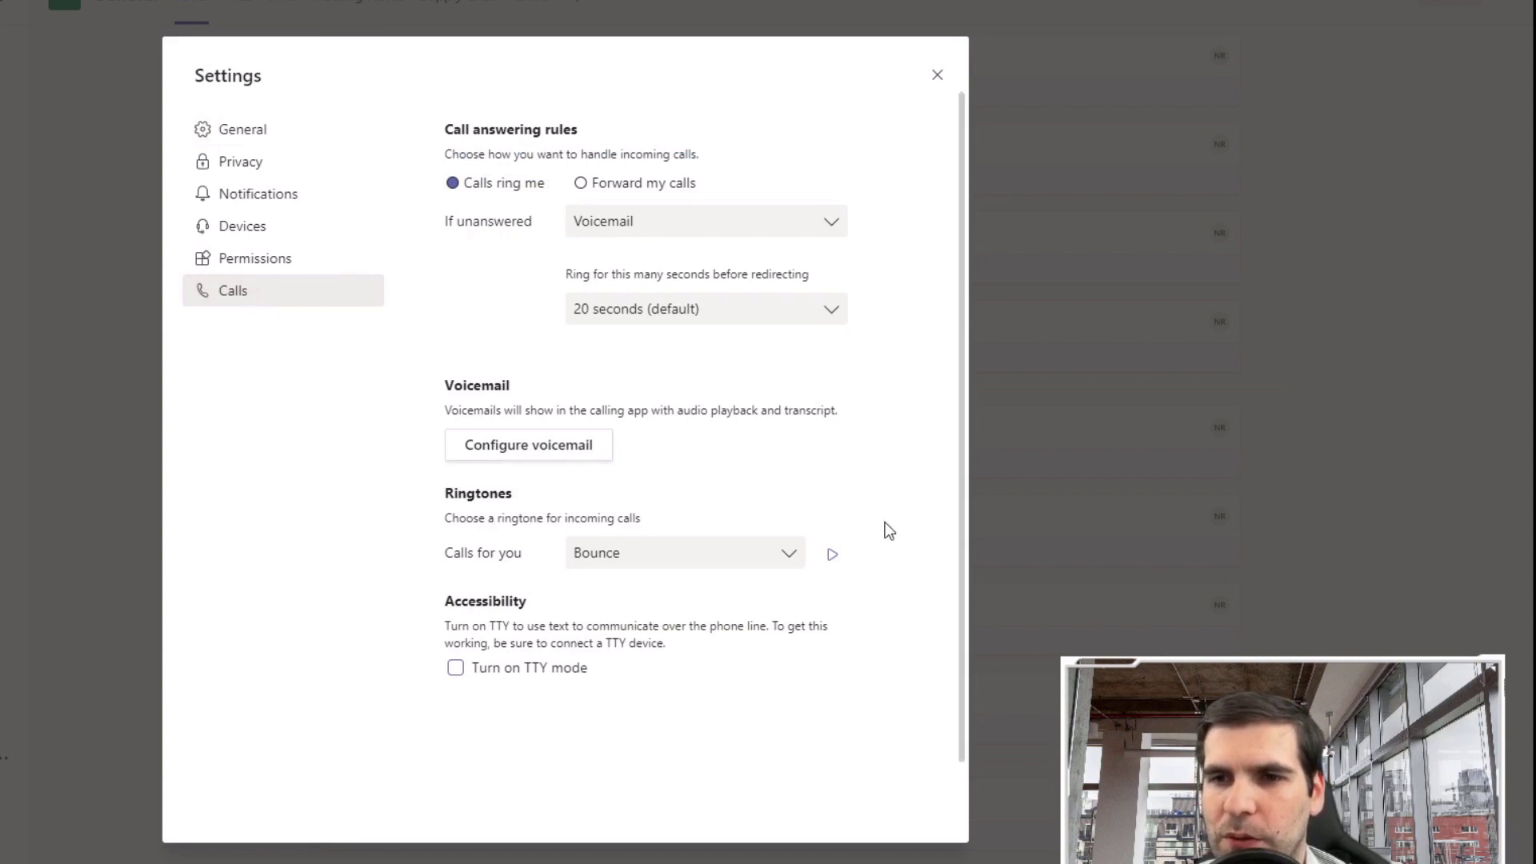
pyautogui.click(587, 187)
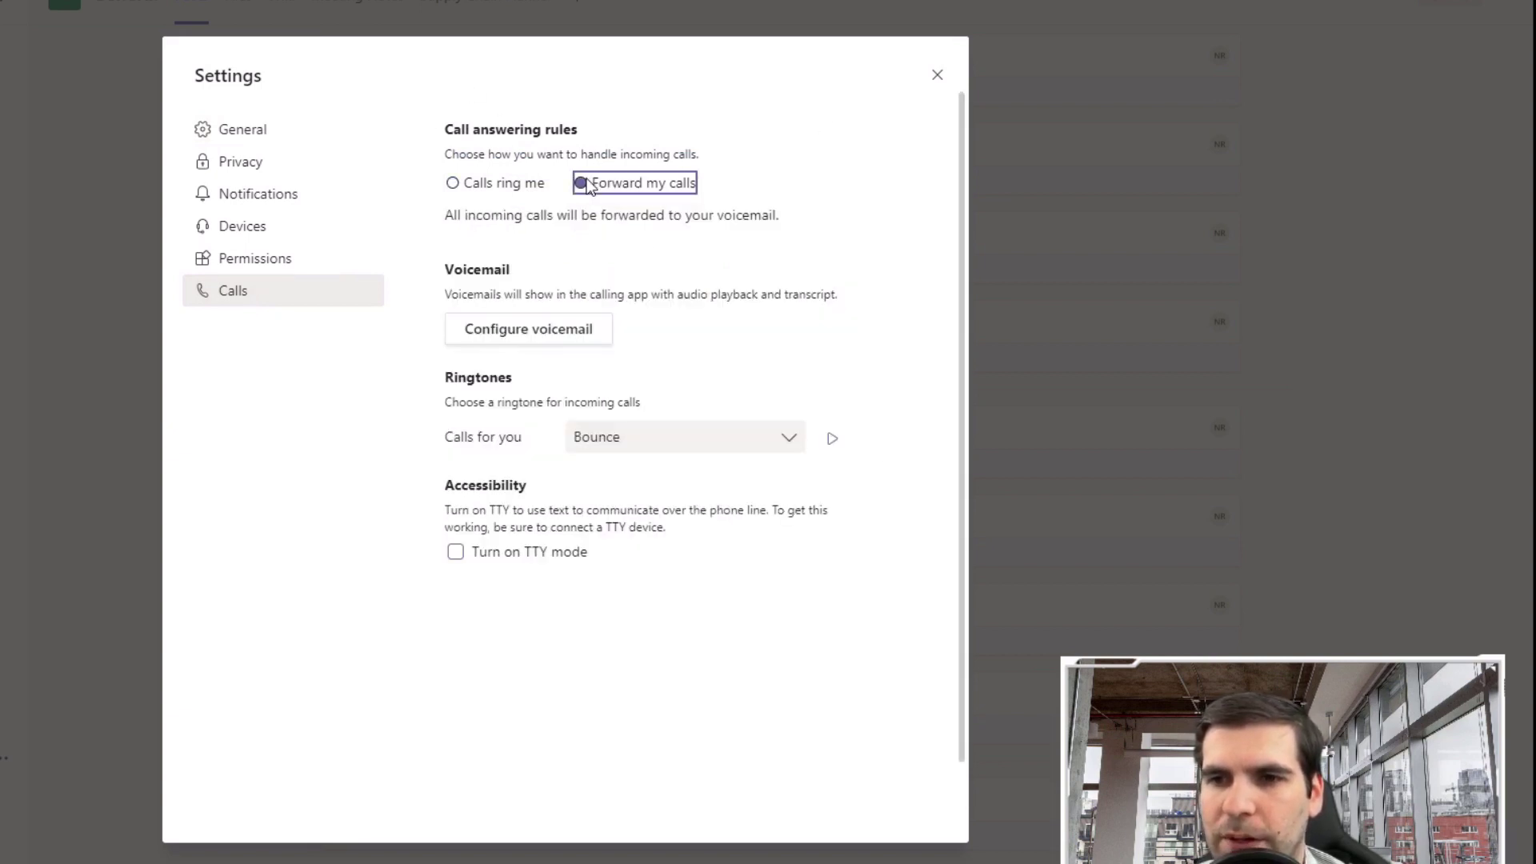
pyautogui.click(454, 185)
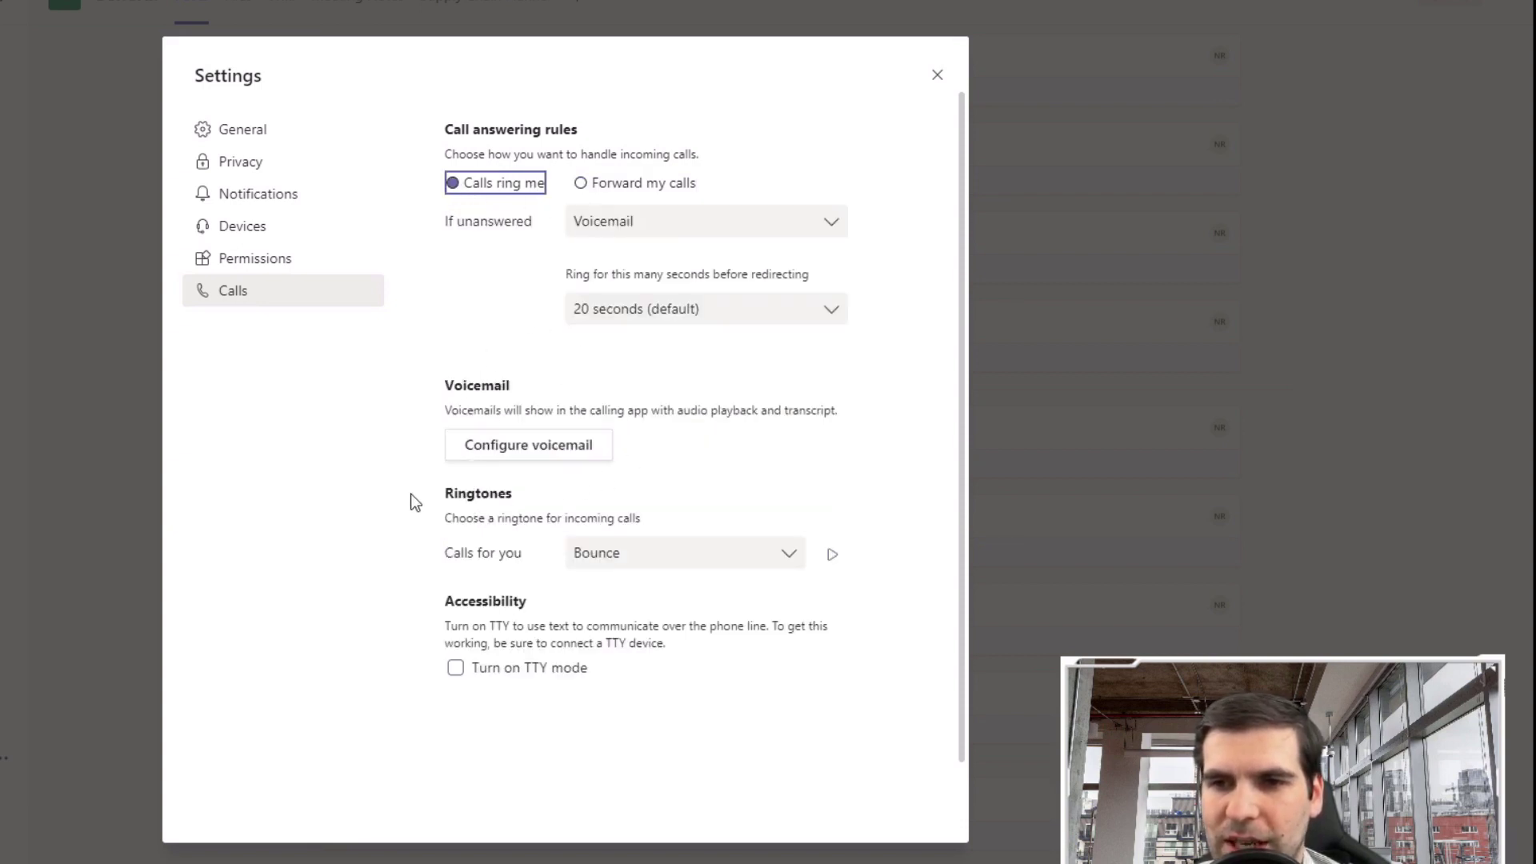
pyautogui.moveTo(494, 500); pyautogui.dragTo(524, 504)
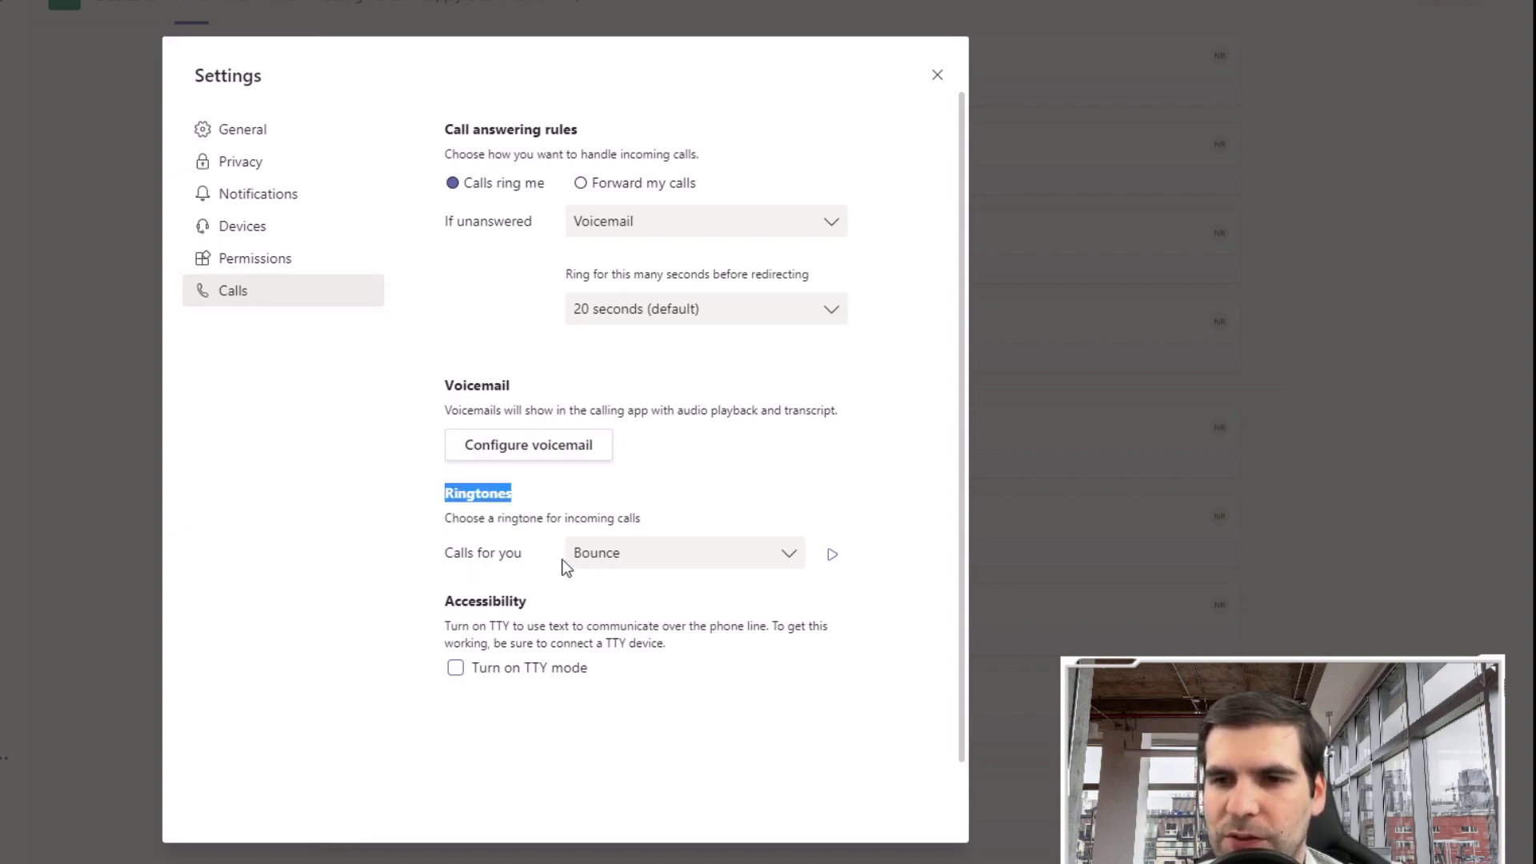
# - Set the Calls for you ringtone to Bop, then change it to Default
pyautogui.click(788, 560)
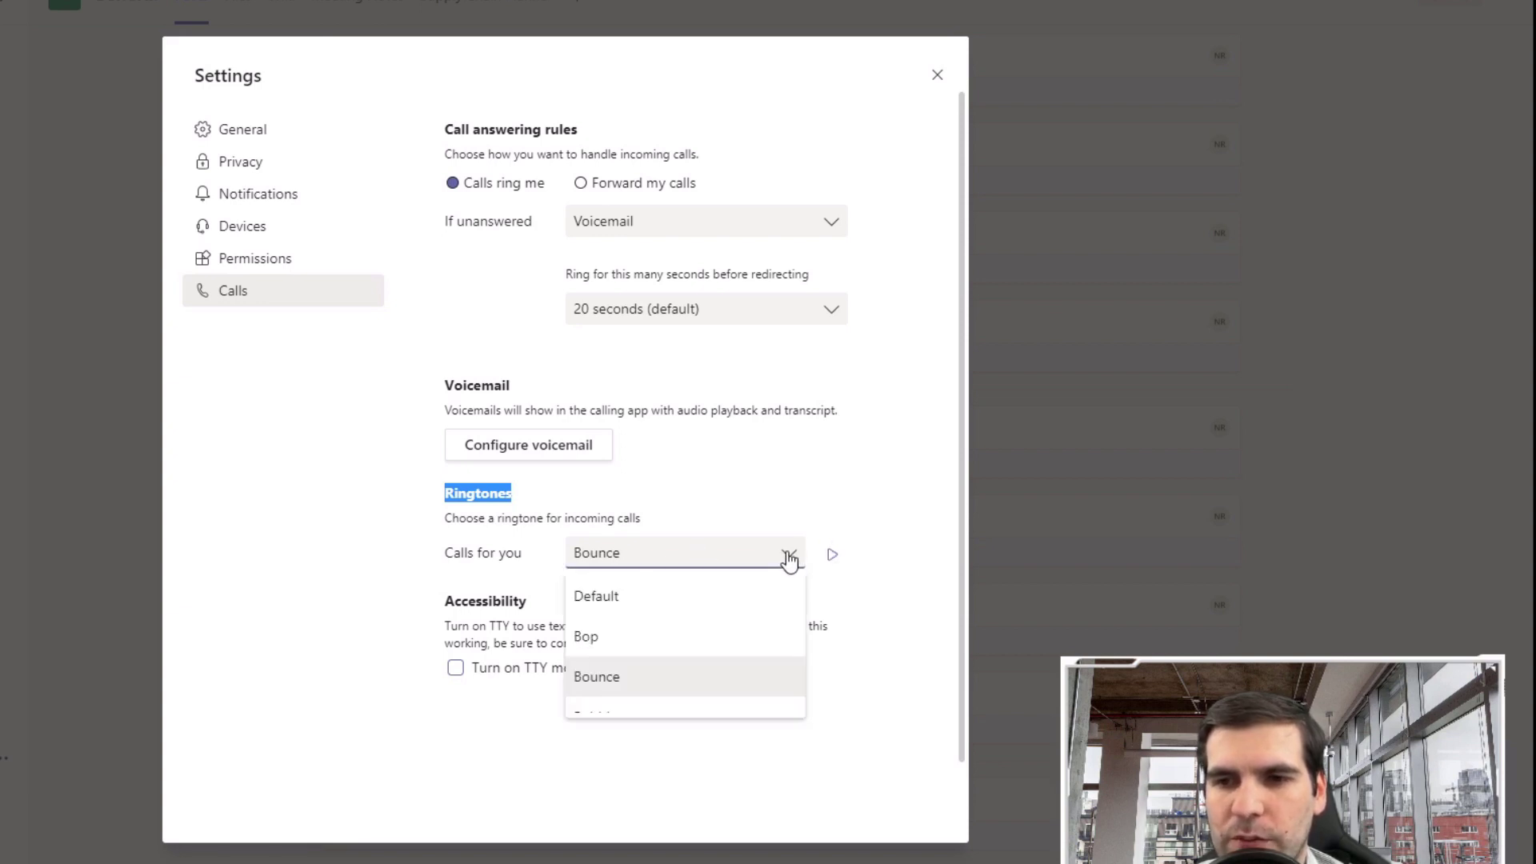
pyautogui.scroll(-3, 724, 629)
pyautogui.scroll(-3, 722, 636)
pyautogui.scroll(-2, 720, 646)
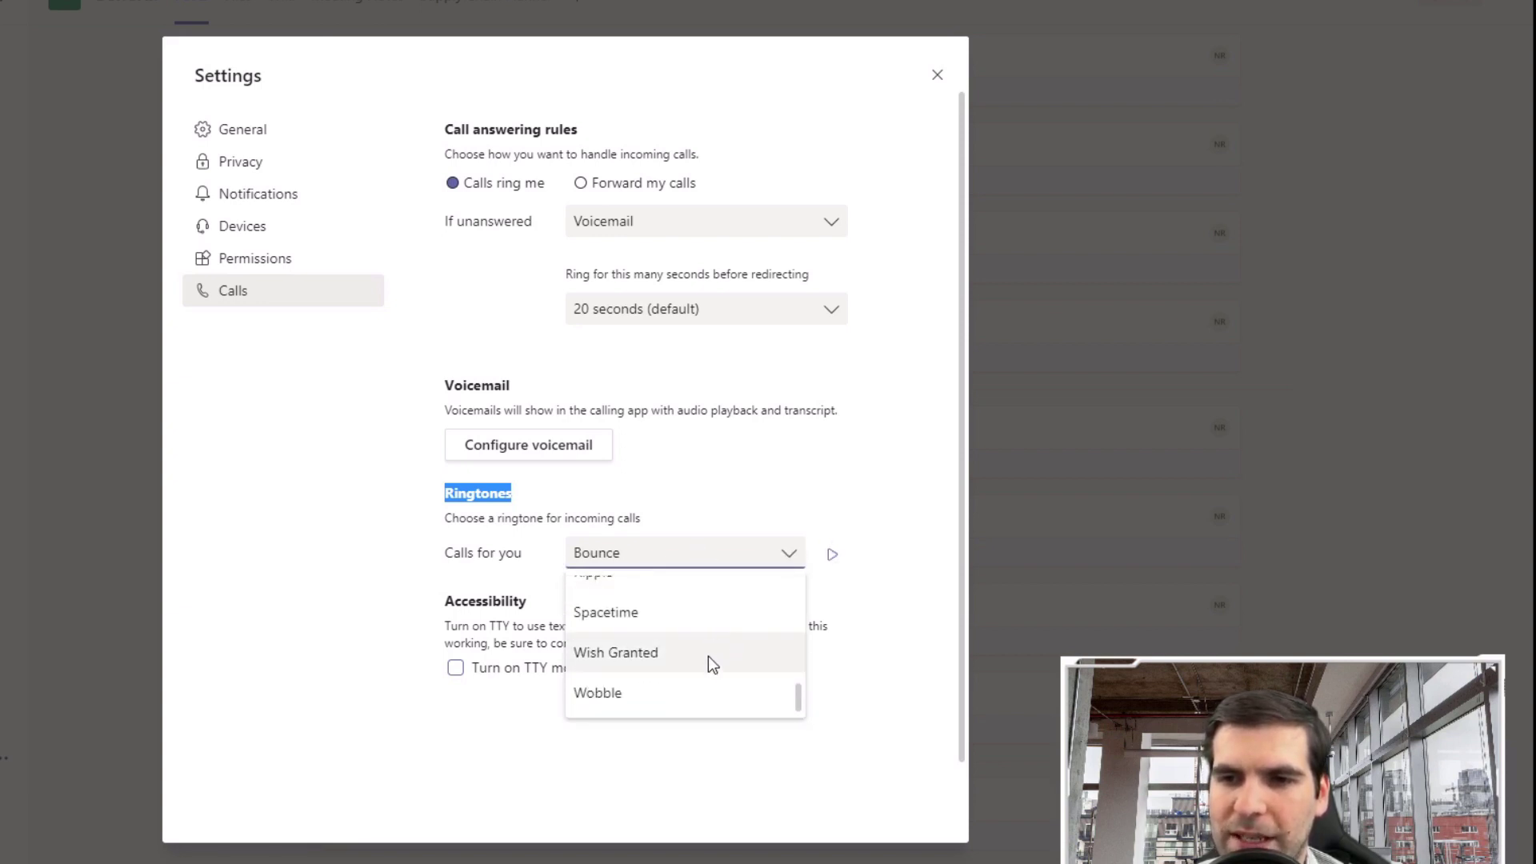
pyautogui.scroll(3, 690, 684)
pyautogui.scroll(3, 685, 664)
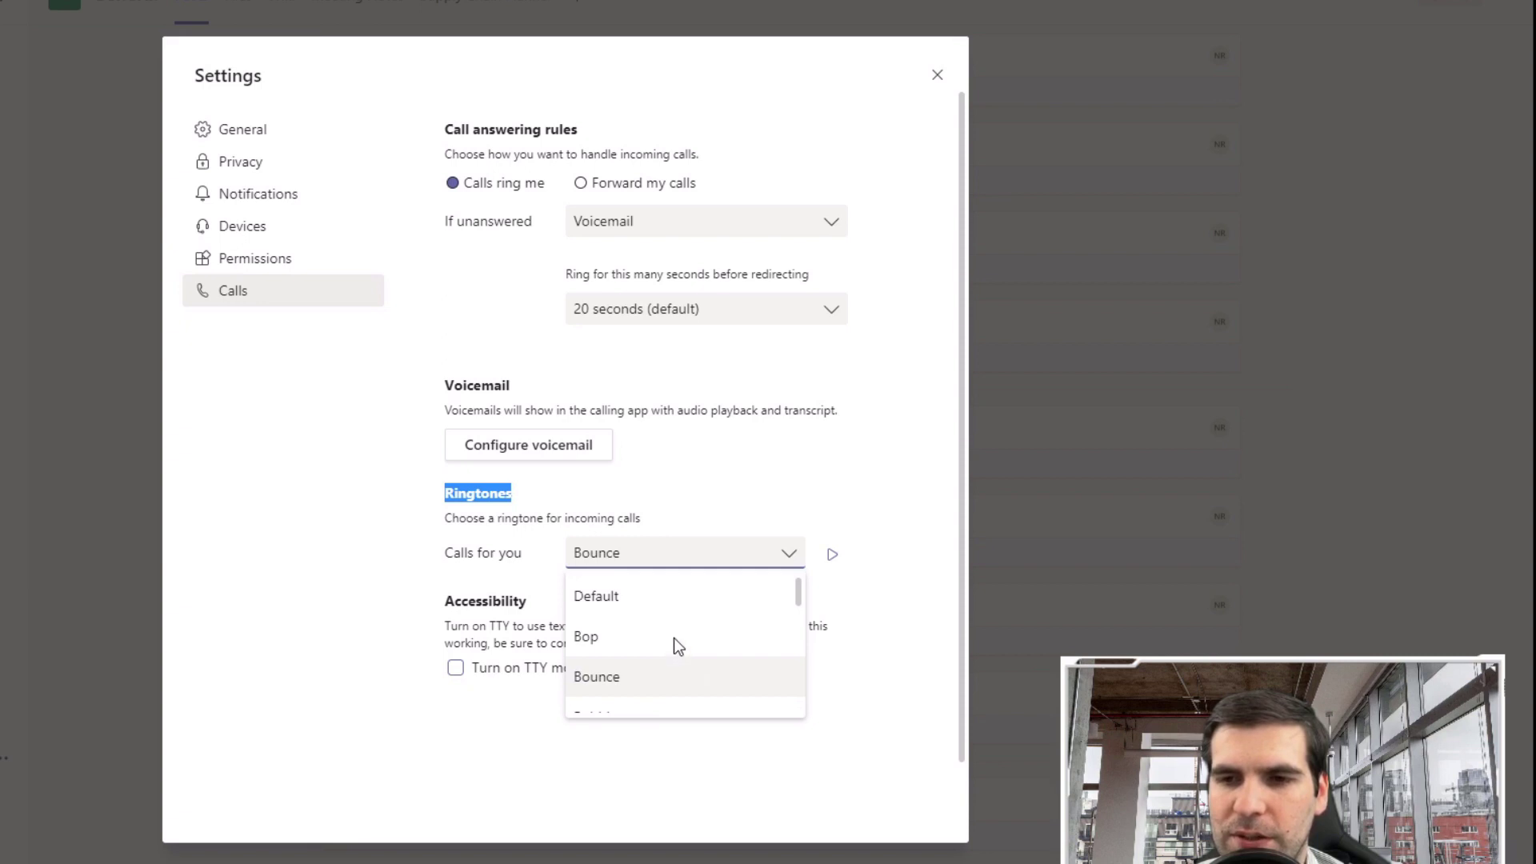
pyautogui.scroll(-1, 661, 632)
pyautogui.scroll(-2, 660, 636)
pyautogui.scroll(-2, 660, 632)
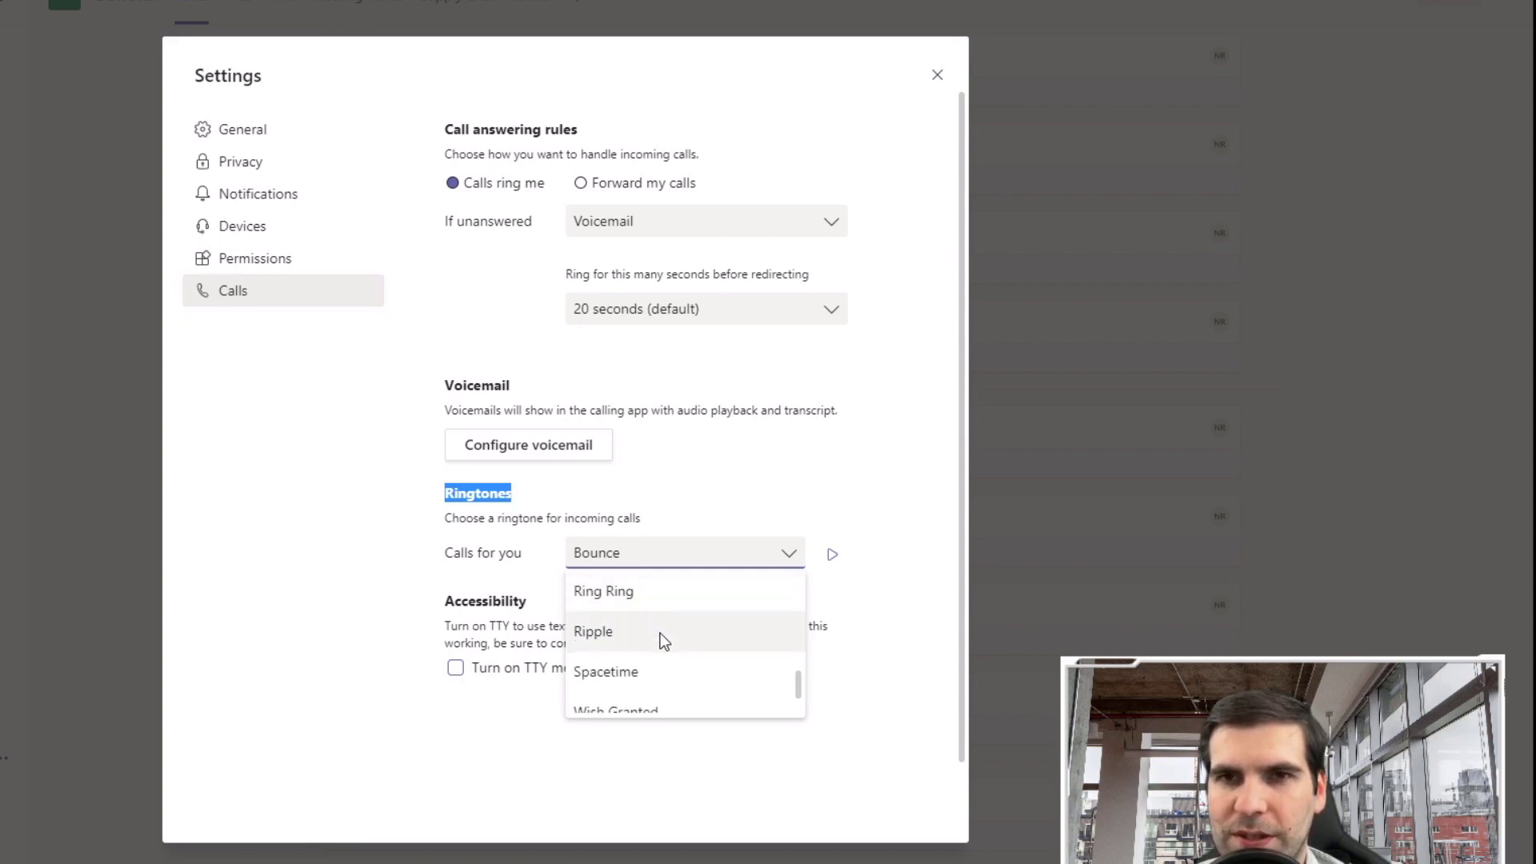
pyautogui.scroll(-2, 661, 633)
pyautogui.scroll(-1, 661, 632)
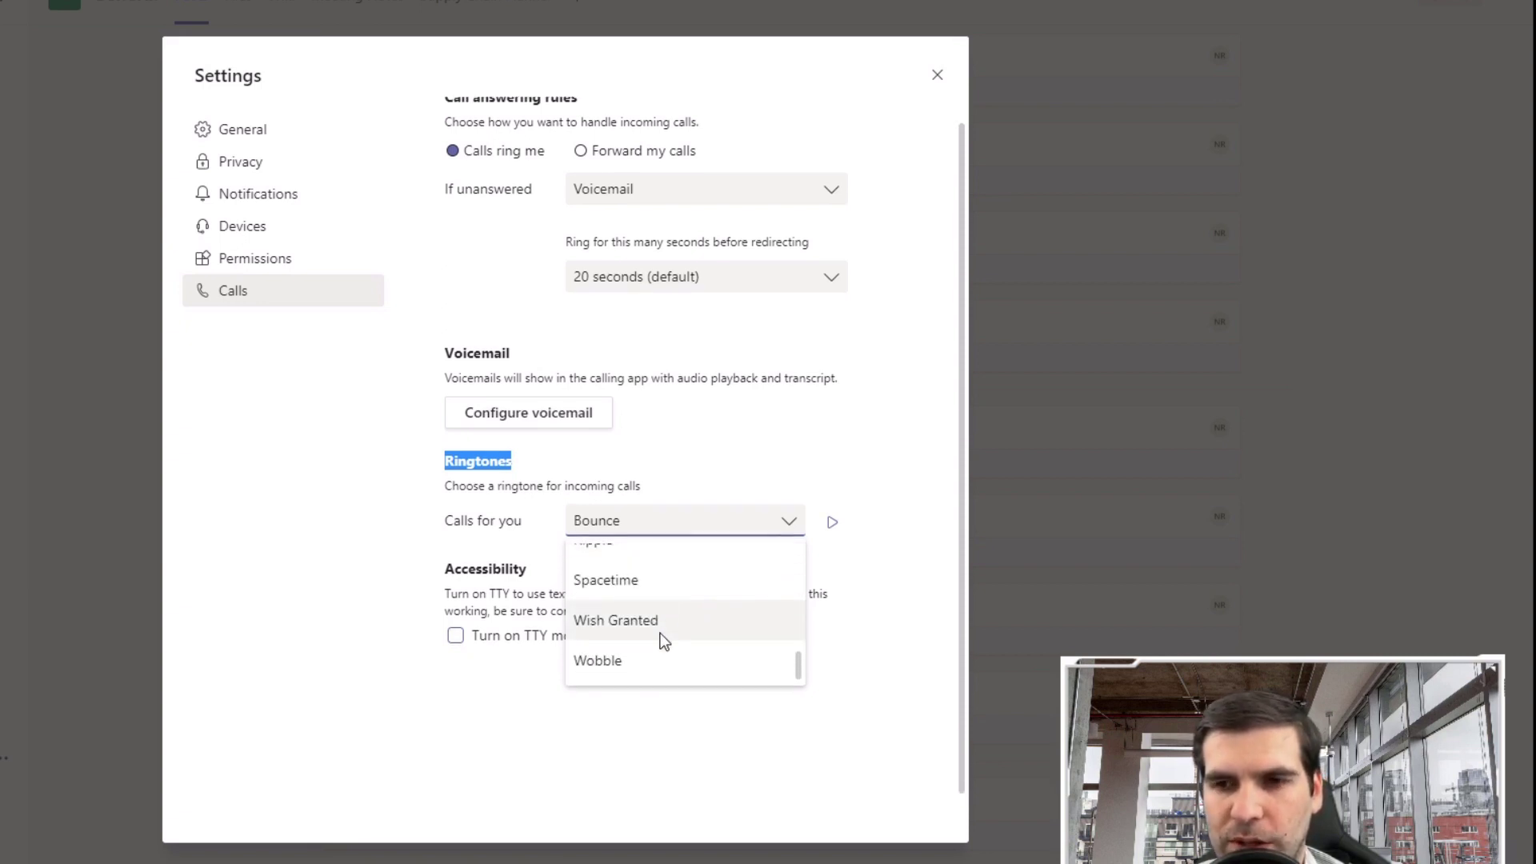
pyautogui.scroll(5, 660, 633)
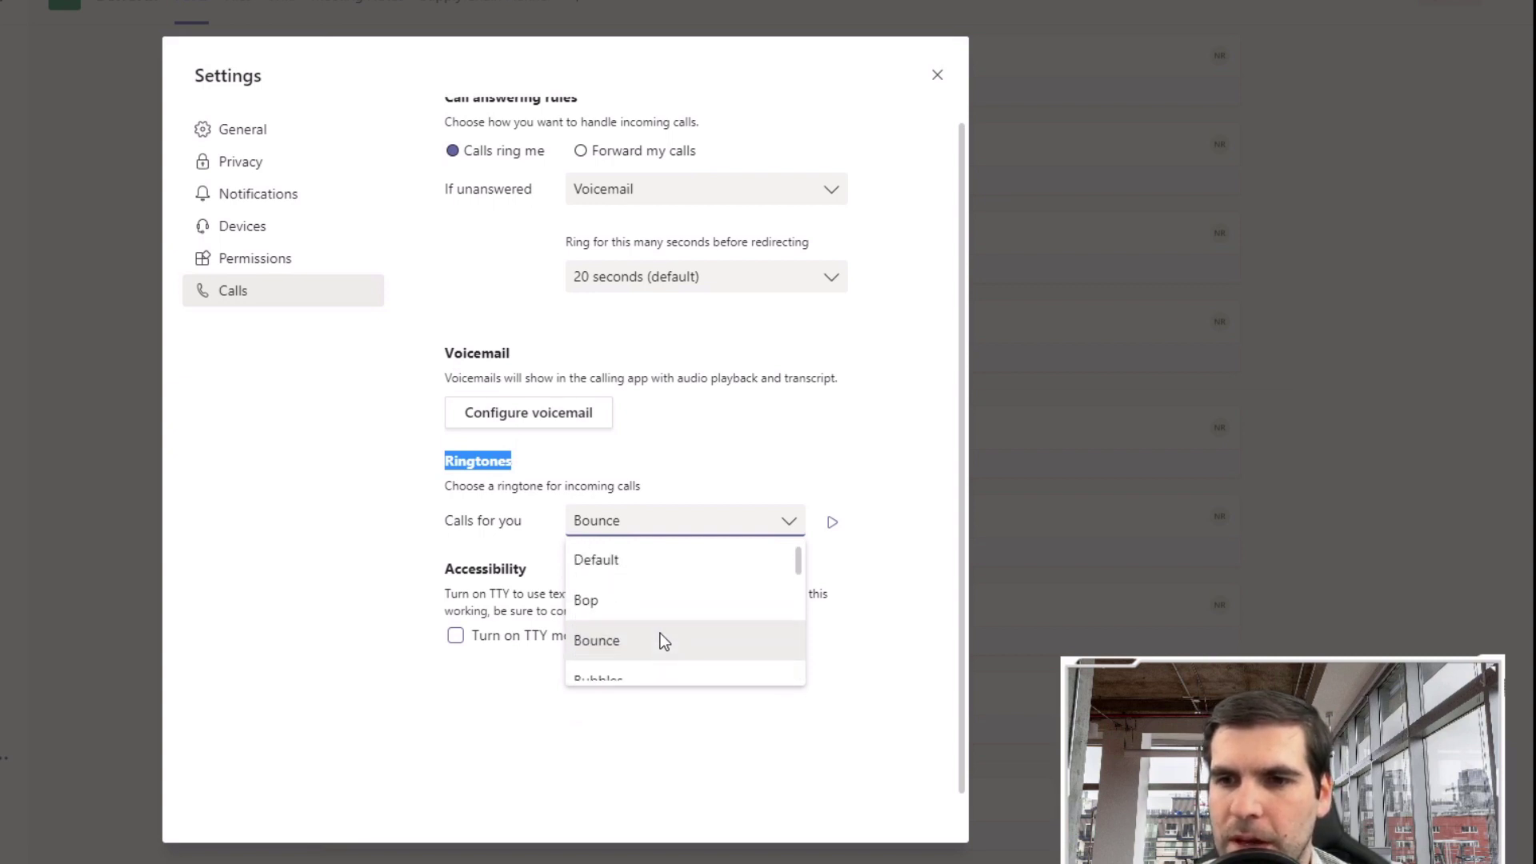
pyautogui.scroll(1, 661, 632)
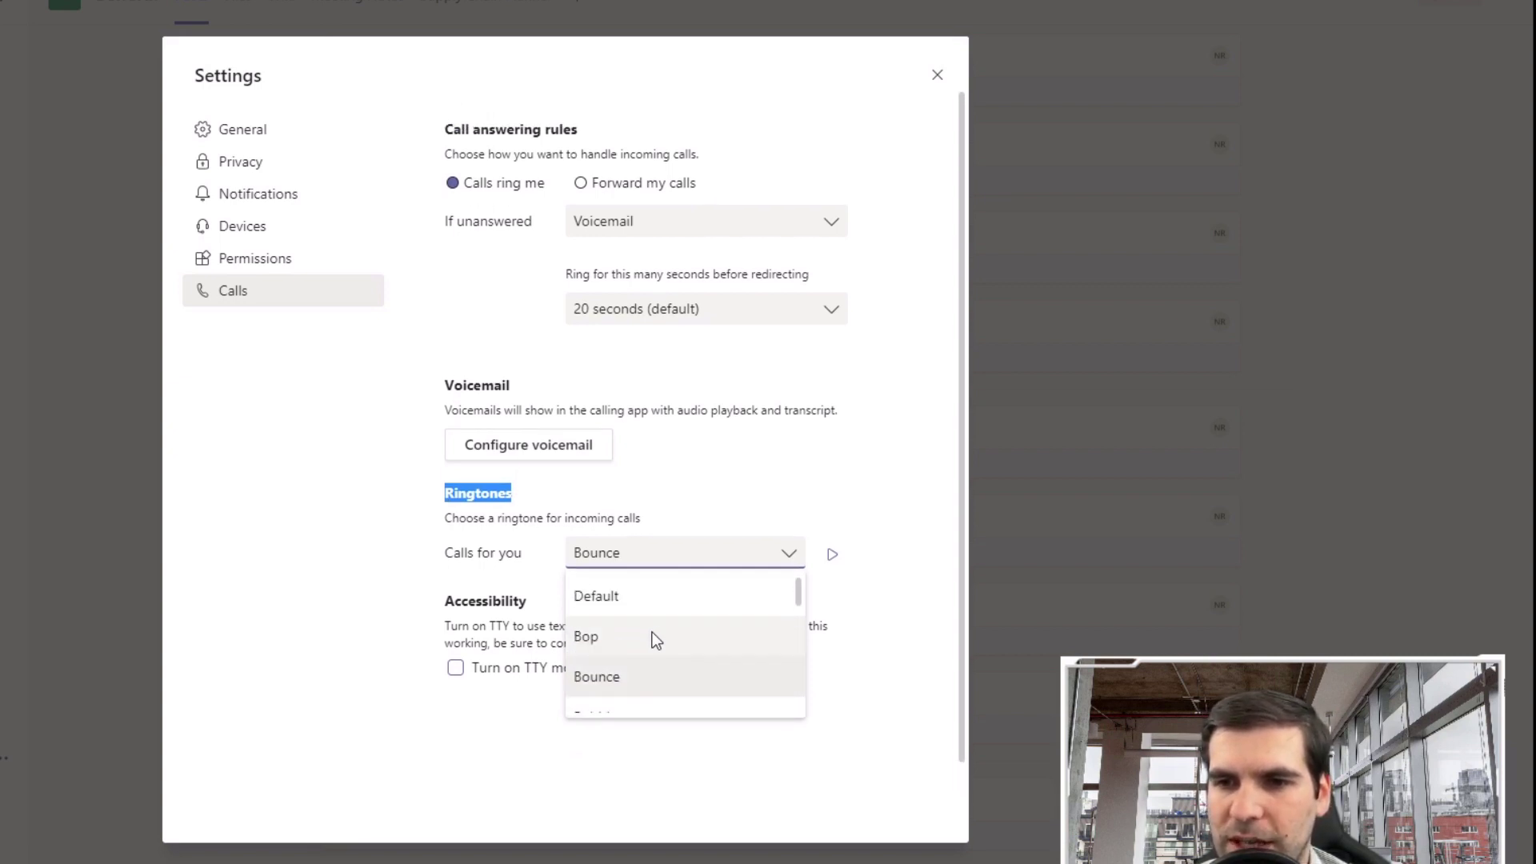
pyautogui.click(625, 640)
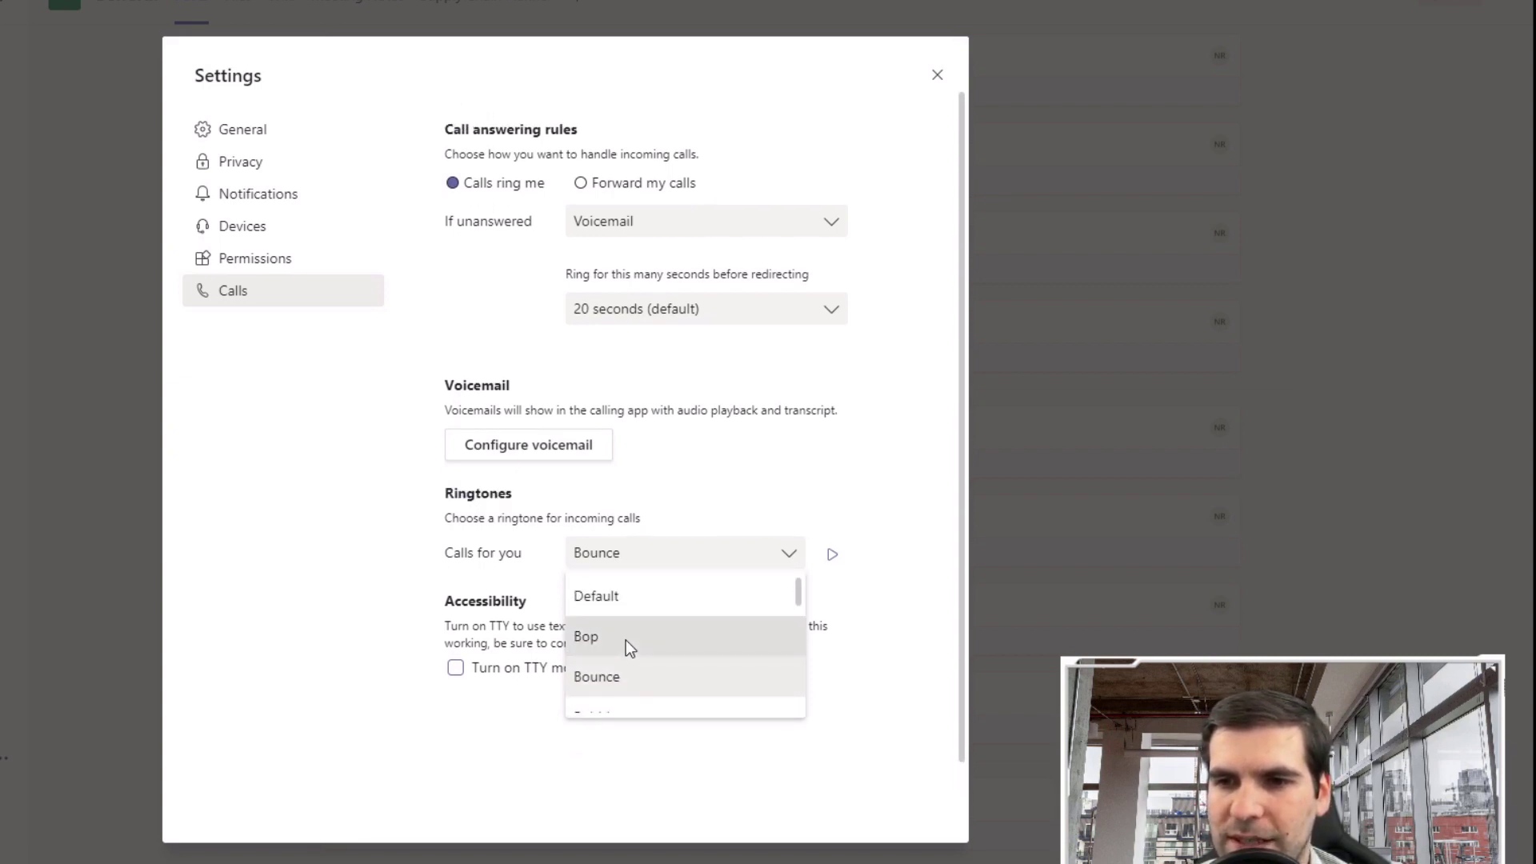
pyautogui.click(788, 567)
pyautogui.scroll(-3, 676, 661)
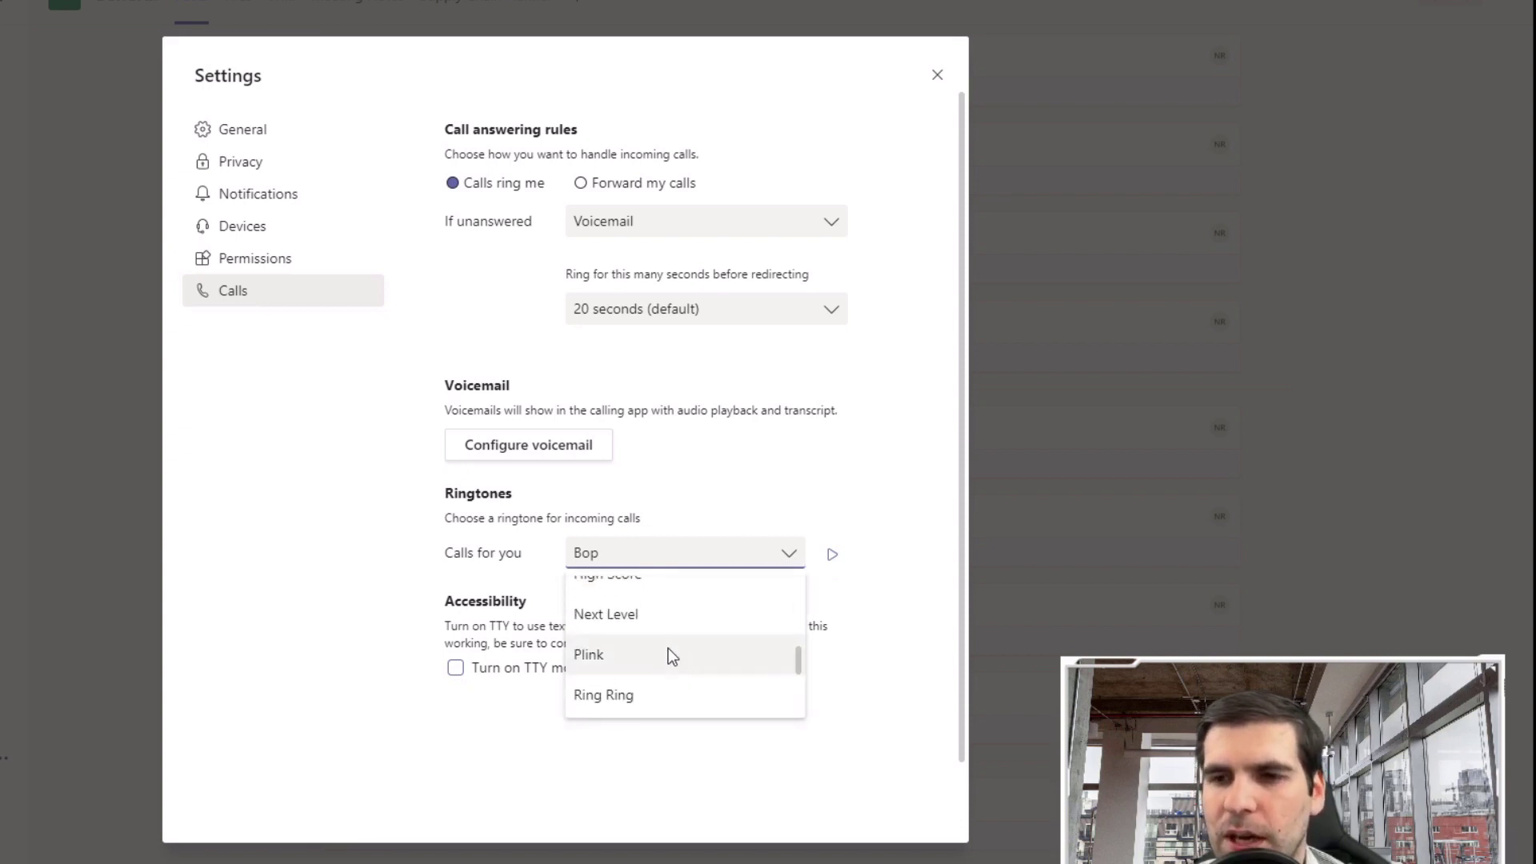
pyautogui.scroll(2, 668, 658)
pyautogui.scroll(2, 665, 658)
pyautogui.scroll(-2, 662, 654)
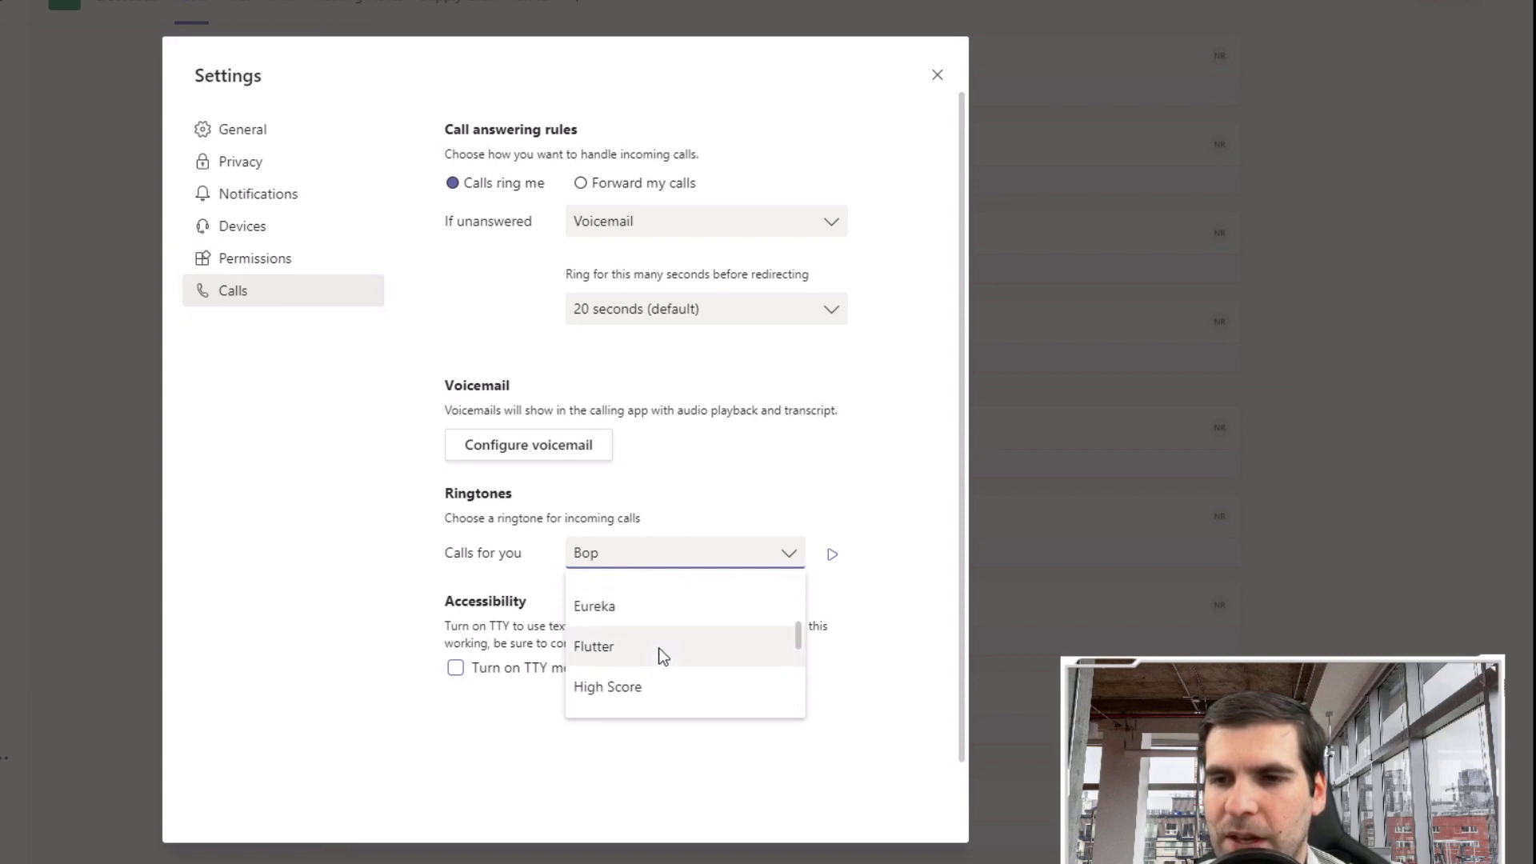
pyautogui.scroll(2, 649, 649)
pyautogui.click(603, 595)
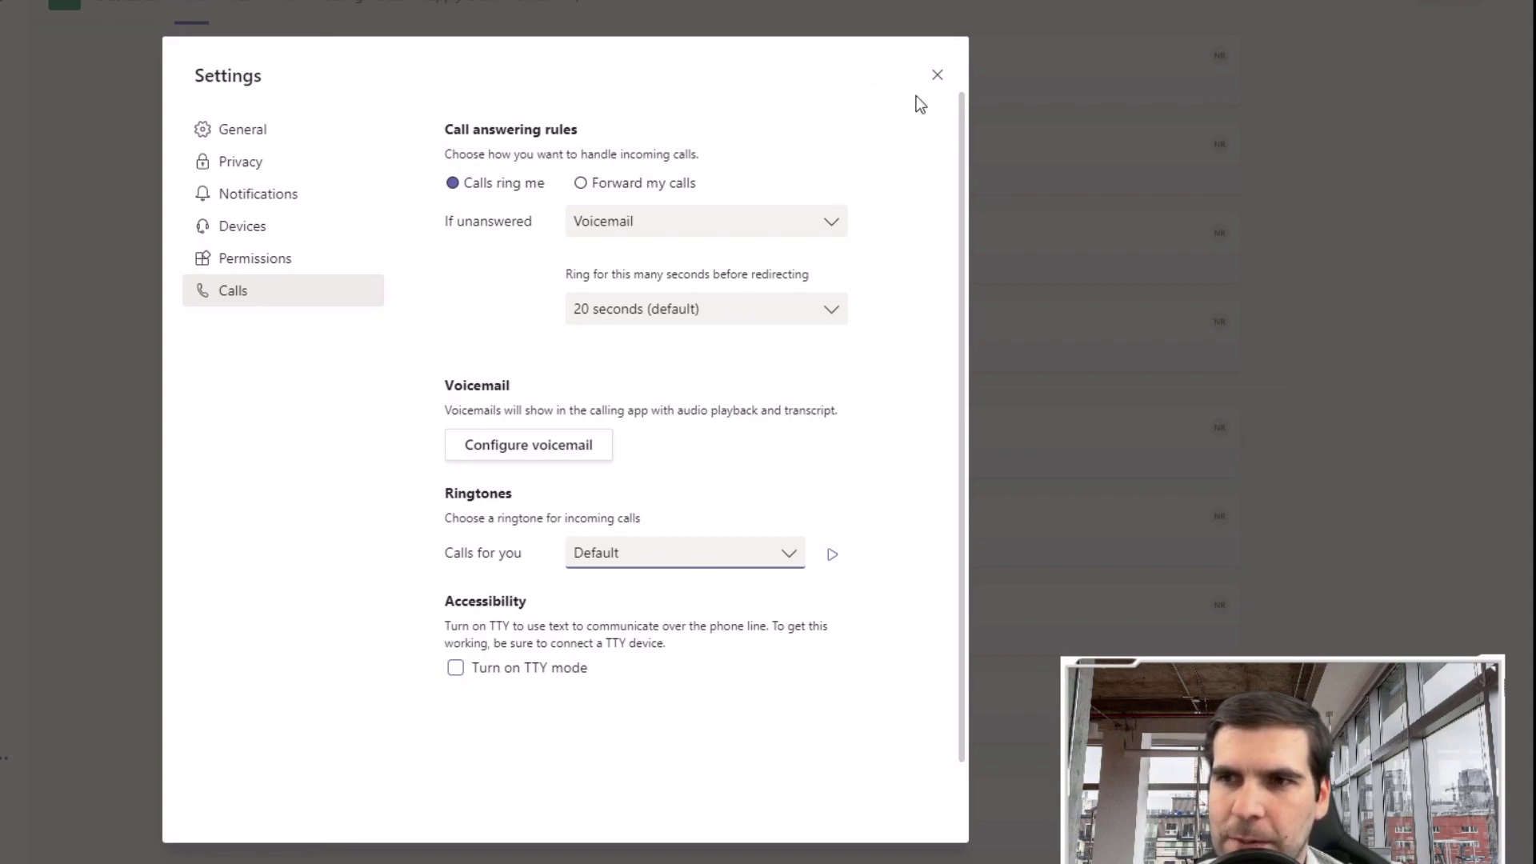
# - Close the Settings dialog with its top-right X
pyautogui.click(937, 80)
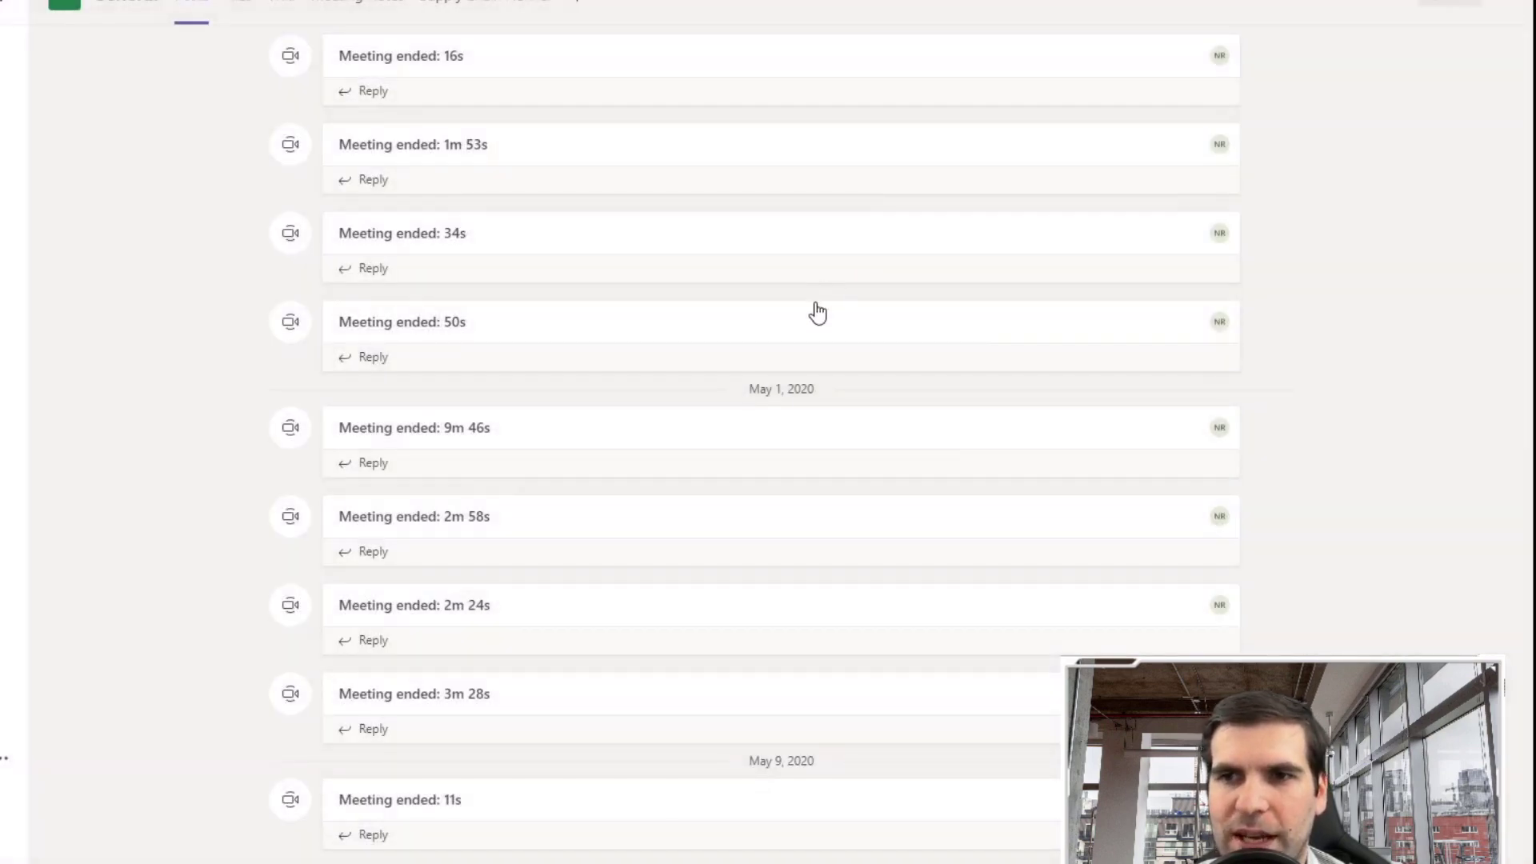